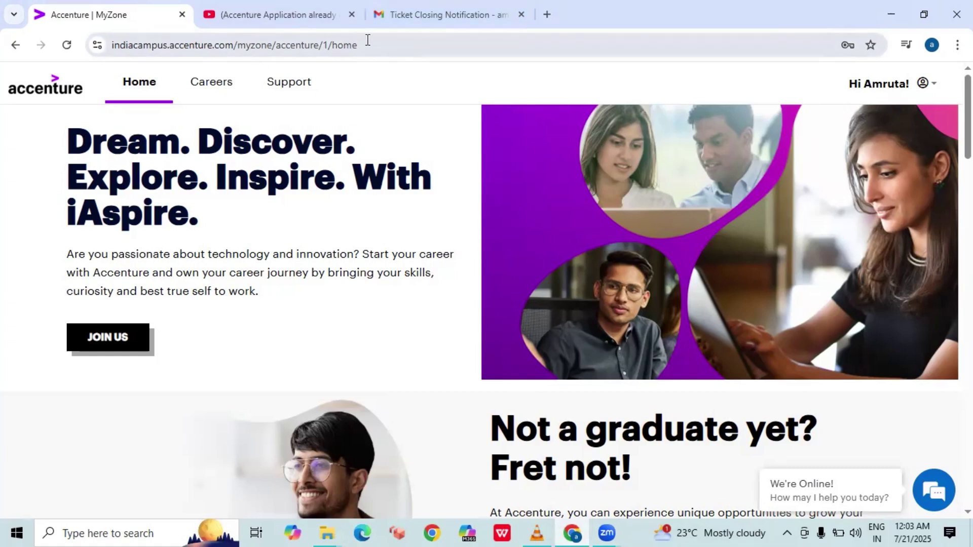
Go to the Support page and browse its list of help categories
{"action": "left_click", "coordinate": [395, 43]}
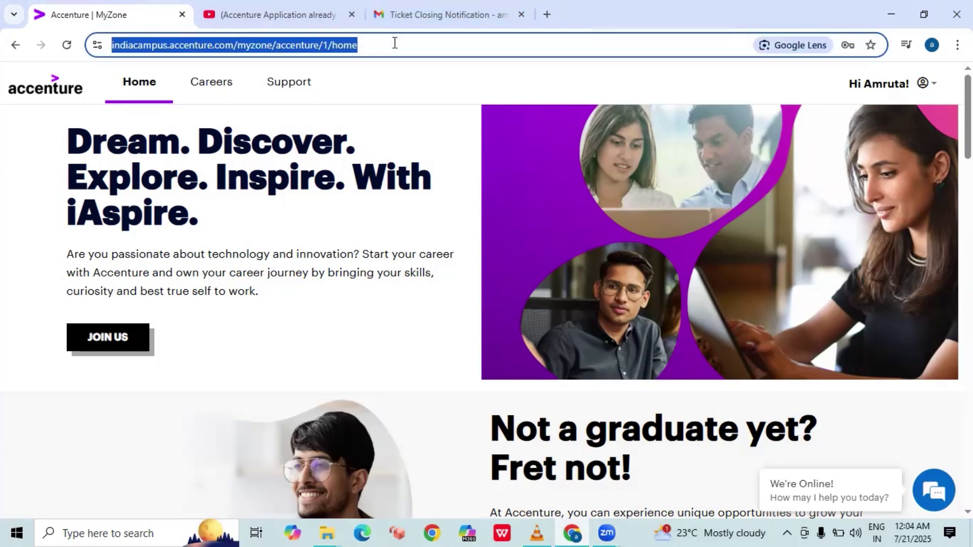
{"action": "left_click", "coordinate": [290, 85]}
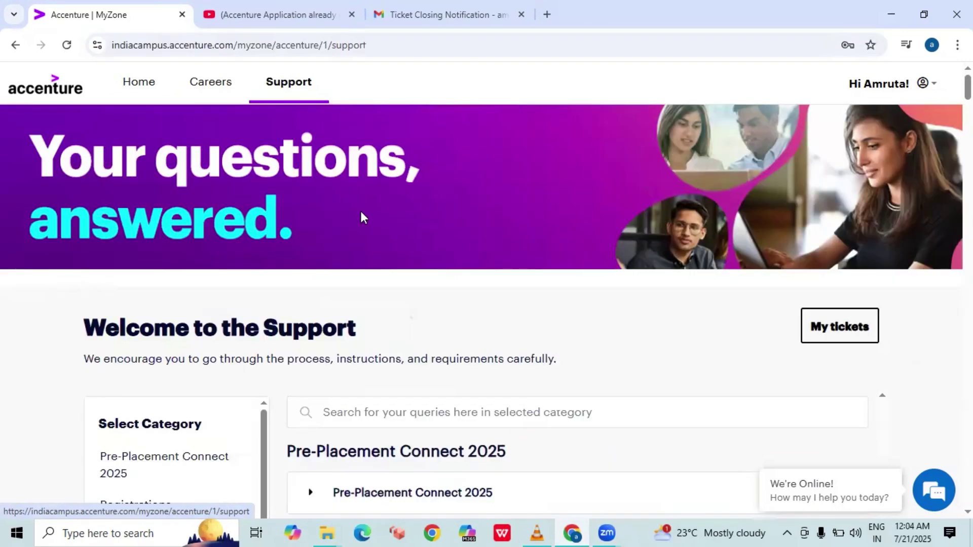
{"action": "scroll", "coordinate": [363, 221], "scroll_direction": "down", "scroll_amount": 4}
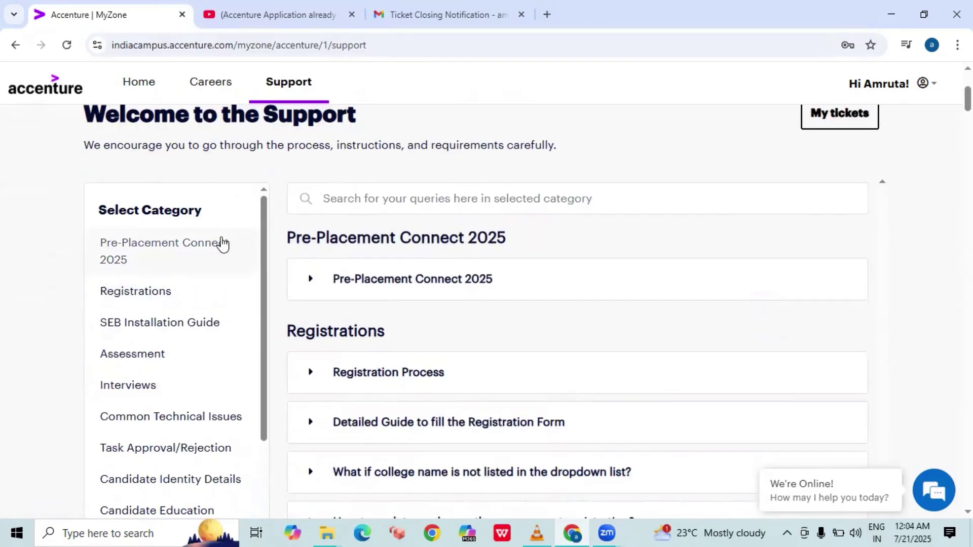
{"action": "scroll", "coordinate": [212, 274], "scroll_direction": "up", "scroll_amount": 1}
{"action": "scroll", "coordinate": [234, 241], "scroll_direction": "down", "scroll_amount": 1}
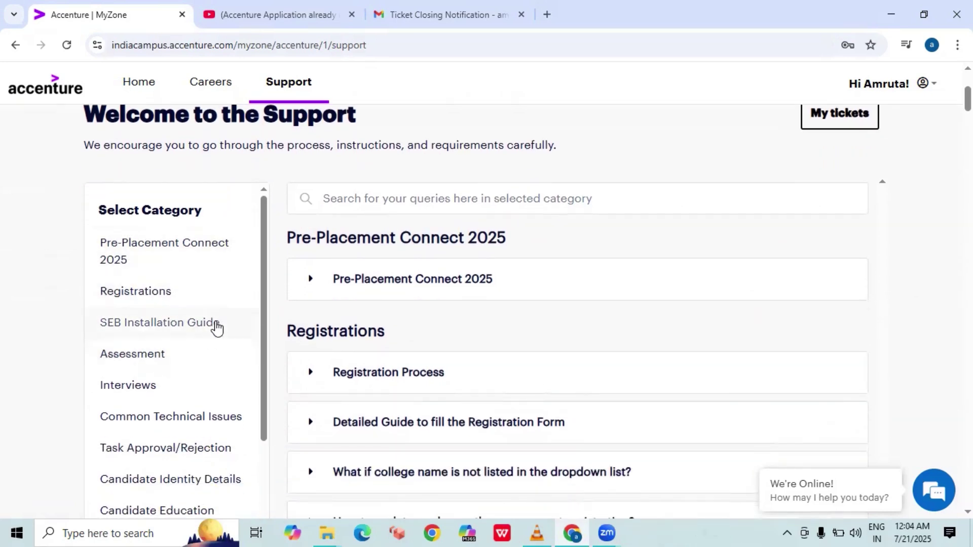
{"action": "scroll", "coordinate": [215, 328], "scroll_direction": "down", "scroll_amount": 1}
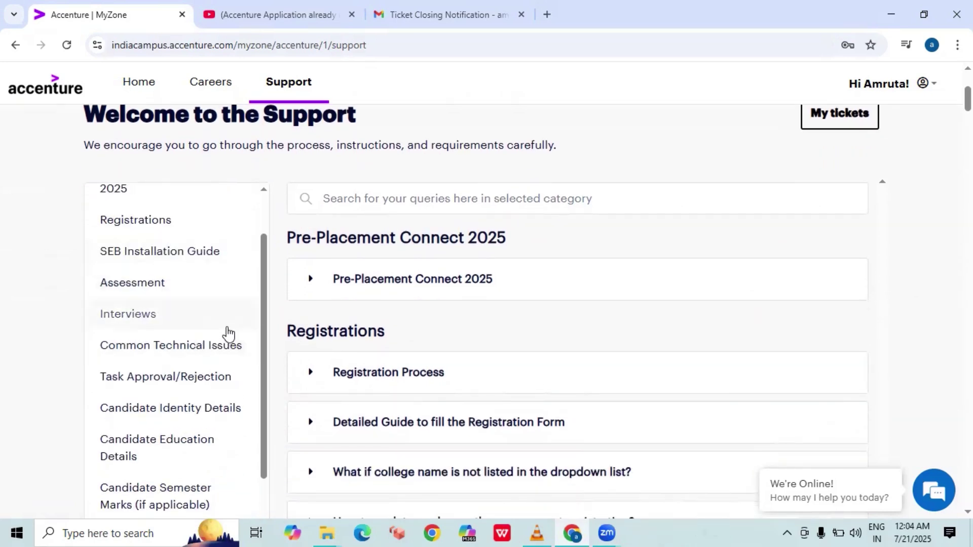
{"action": "scroll", "coordinate": [228, 333], "scroll_direction": "down", "scroll_amount": 1}
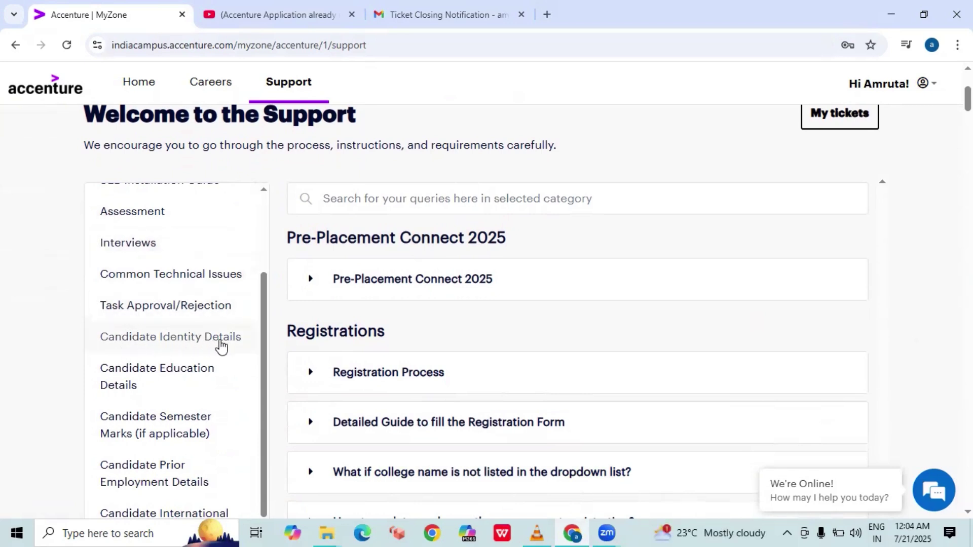
{"action": "scroll", "coordinate": [221, 346], "scroll_direction": "up", "scroll_amount": 2}
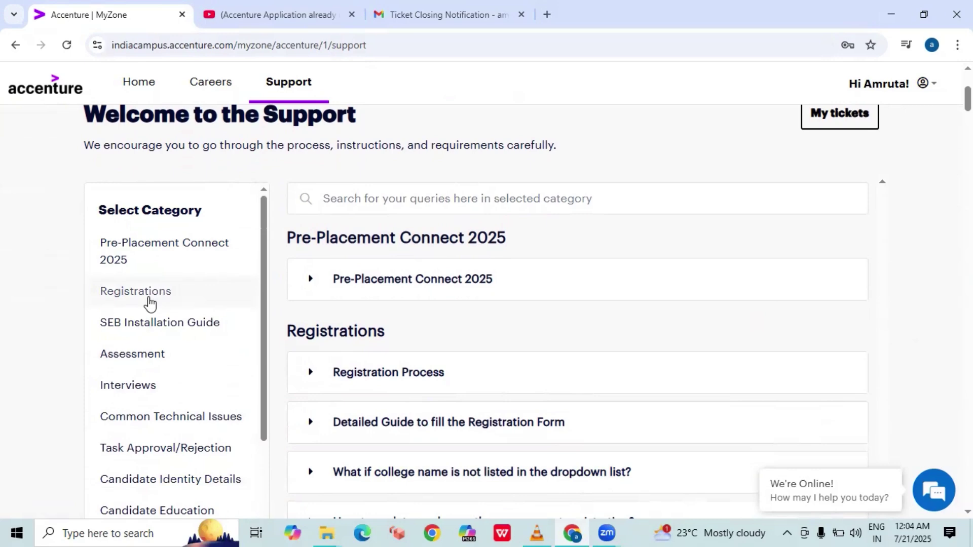
Show the Registrations questions and expand 'Unable to get OTP to registered Email id.'
{"action": "left_click", "coordinate": [149, 303]}
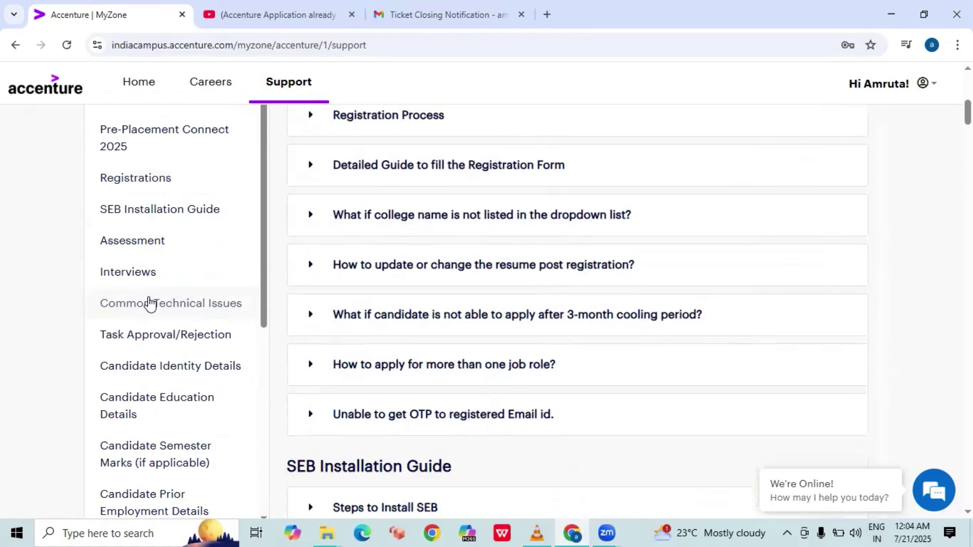
{"action": "scroll", "coordinate": [449, 293], "scroll_direction": "up", "scroll_amount": 1}
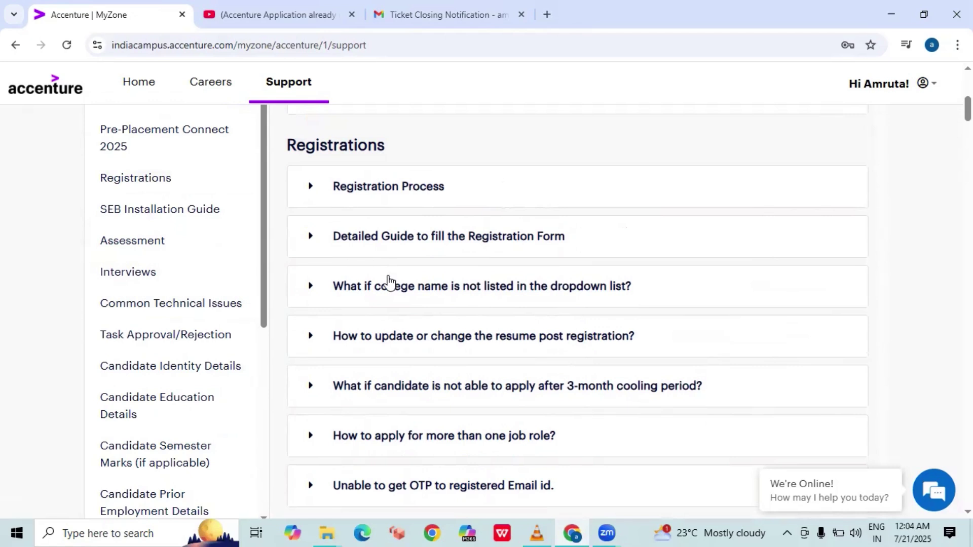
{"action": "scroll", "coordinate": [439, 296], "scroll_direction": "down", "scroll_amount": 1}
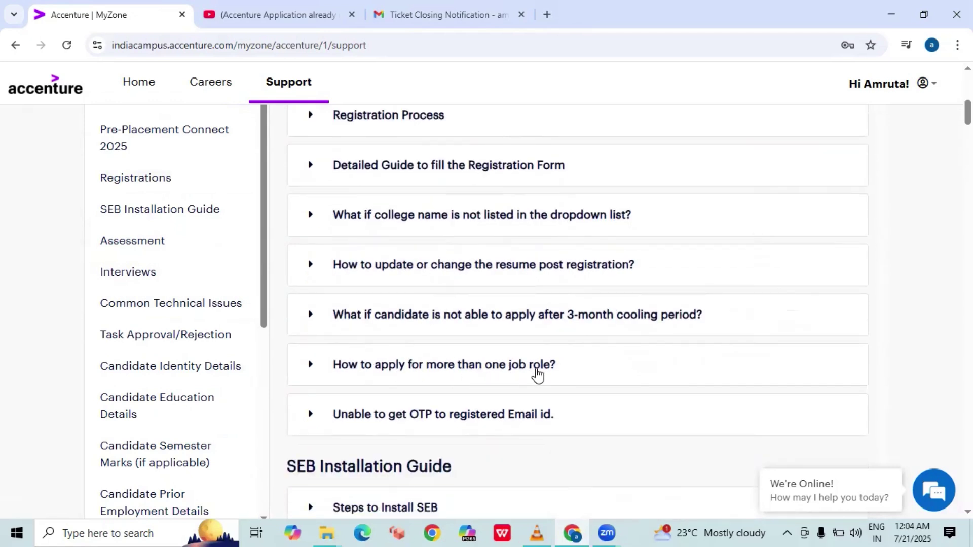
{"action": "scroll", "coordinate": [536, 373], "scroll_direction": "down", "scroll_amount": 2}
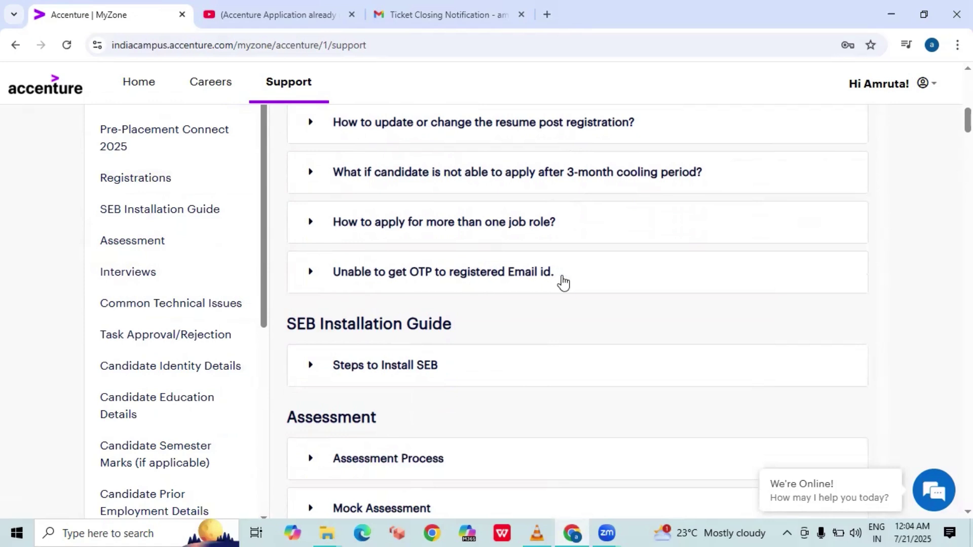
{"action": "left_click", "coordinate": [311, 277]}
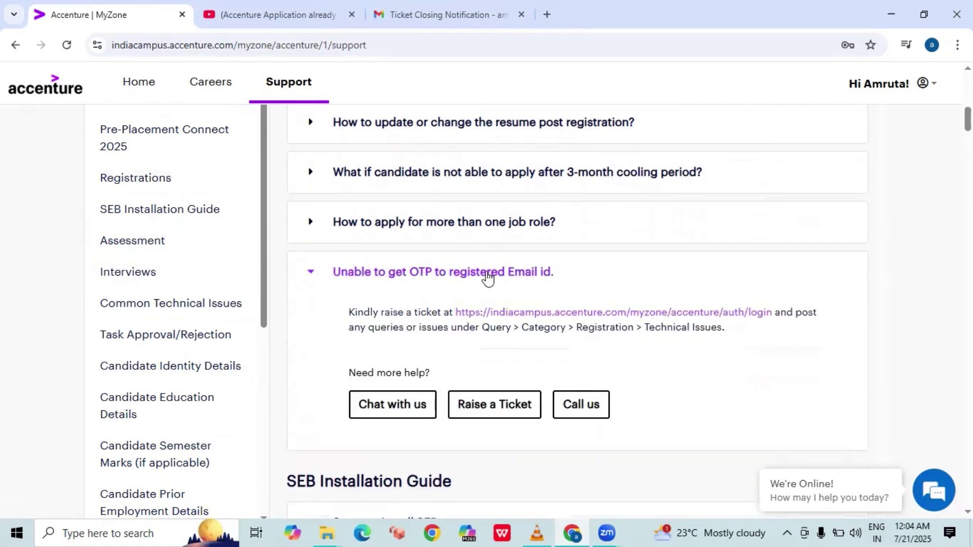
{"action": "scroll", "coordinate": [487, 278], "scroll_direction": "down", "scroll_amount": 1}
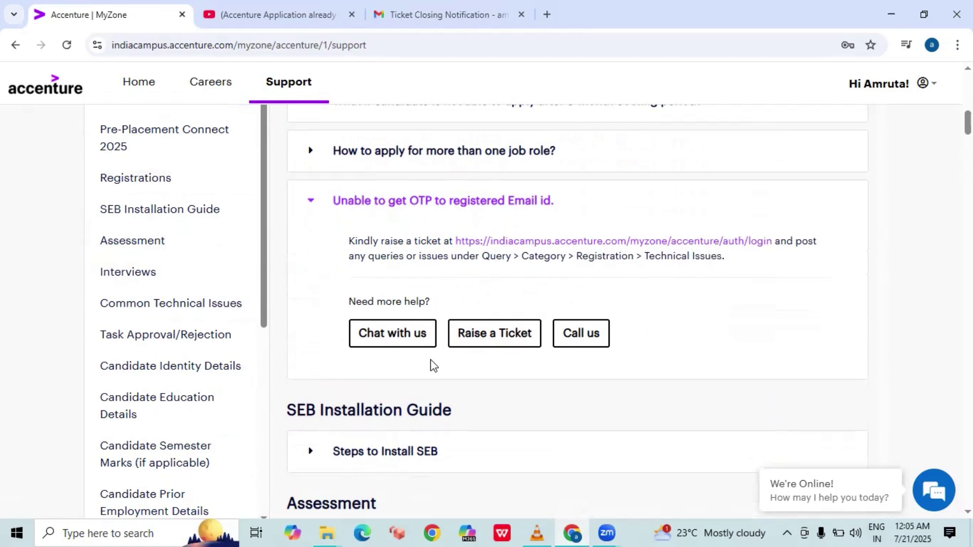
Start a ticket with category Registration - Technical Issue and sub category Not able to register
{"action": "left_click", "coordinate": [507, 342]}
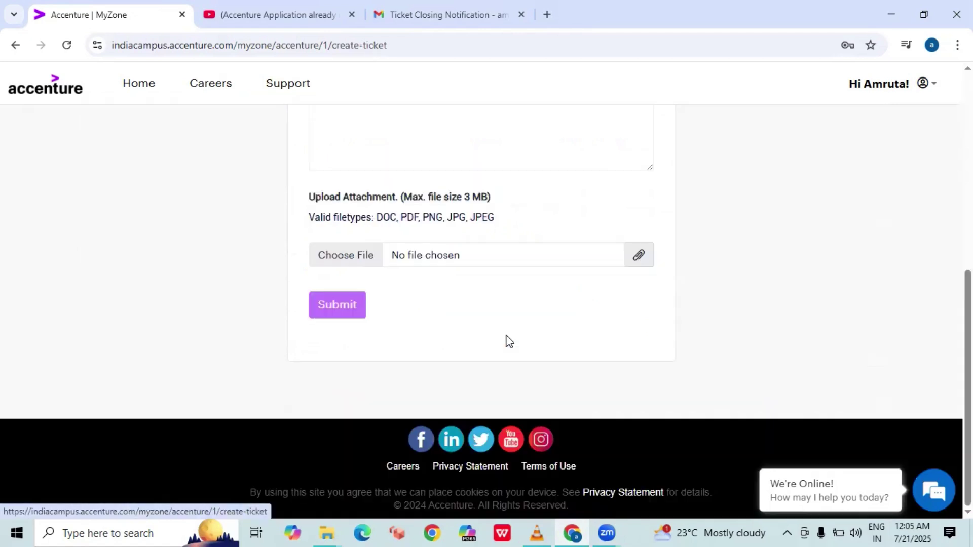
{"action": "scroll", "coordinate": [506, 341], "scroll_direction": "up", "scroll_amount": 5}
{"action": "scroll", "coordinate": [507, 342], "scroll_direction": "up", "scroll_amount": 3}
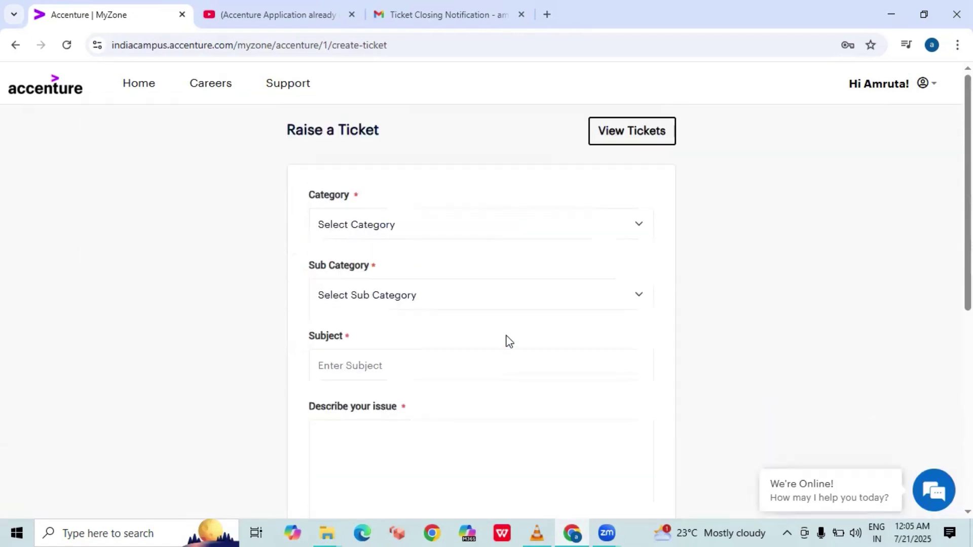
{"action": "left_click", "coordinate": [344, 230]}
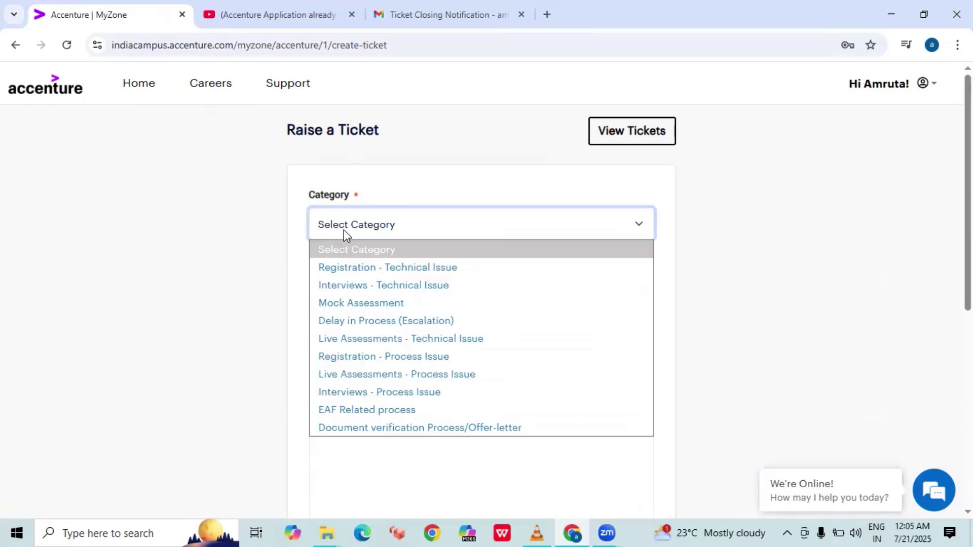
{"action": "left_click", "coordinate": [355, 269]}
{"action": "left_click", "coordinate": [385, 299]}
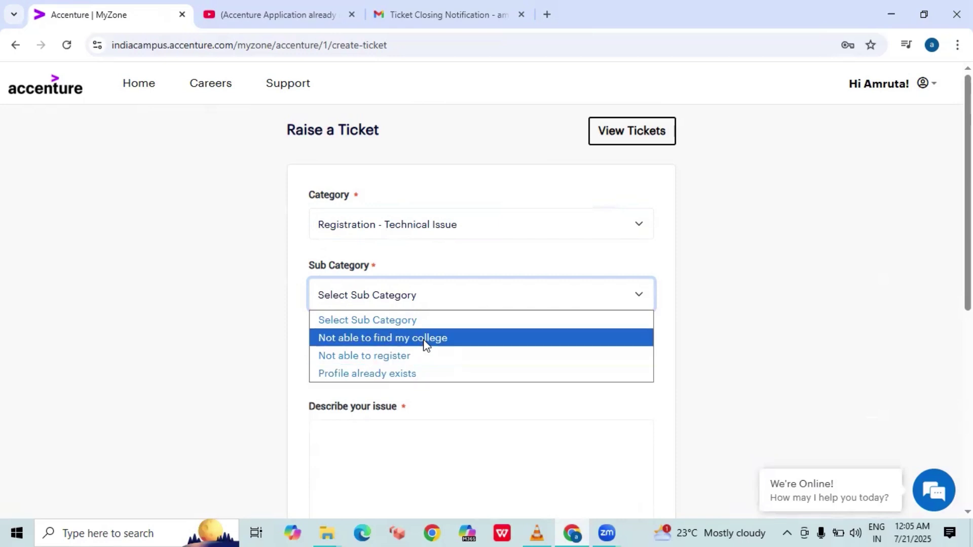
{"action": "left_click", "coordinate": [416, 355]}
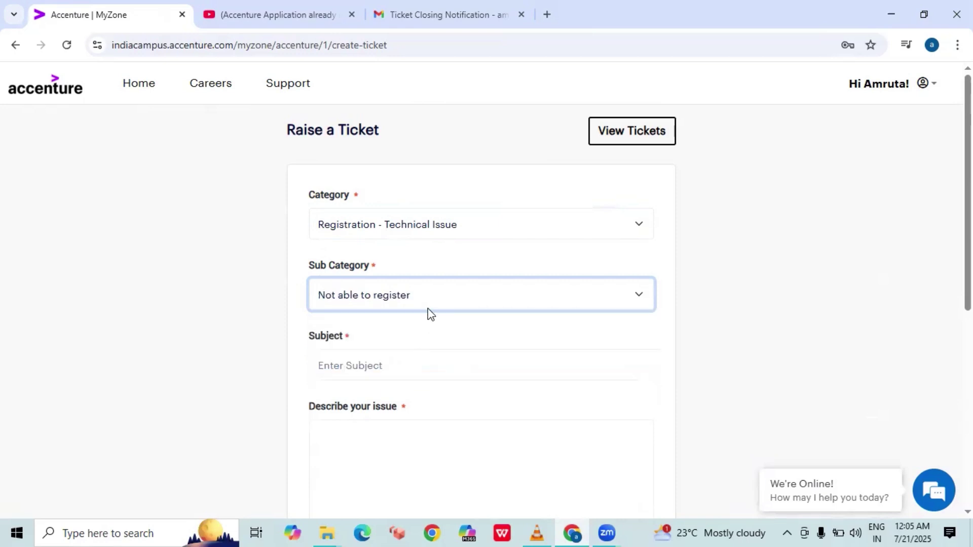
Enter the subject 'Unable to recevie OTP on registered email'
{"action": "scroll", "coordinate": [428, 313], "scroll_direction": "down", "scroll_amount": 1}
{"action": "left_click", "coordinate": [386, 293]}
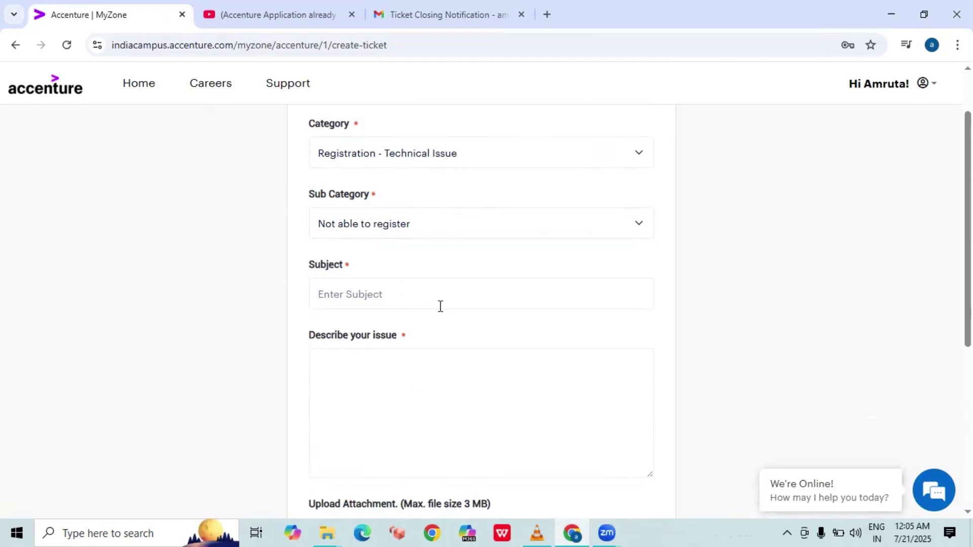
{"action": "type", "text": "Unale"}
{"action": "key", "text": "BackSpace"}
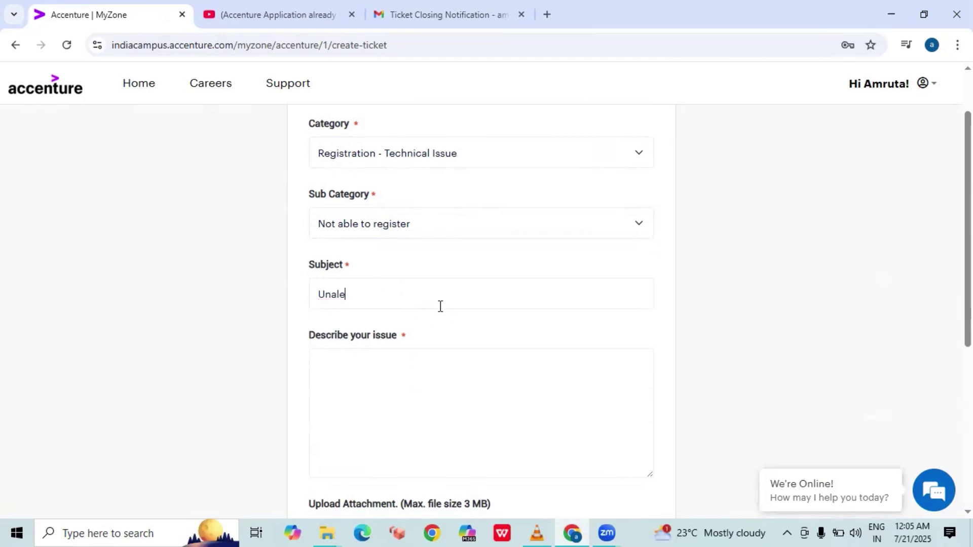
{"action": "key", "text": "BackSpace"}
{"action": "key", "text": "BackSpace"}
{"action": "type", "text": "ble"}
{"action": "type", "text": " to "}
{"action": "type", "text": "re"}
{"action": "type", "text": "cevic"}
{"action": "key", "text": "BackSpace"}
{"action": "type", "text": "e O"}
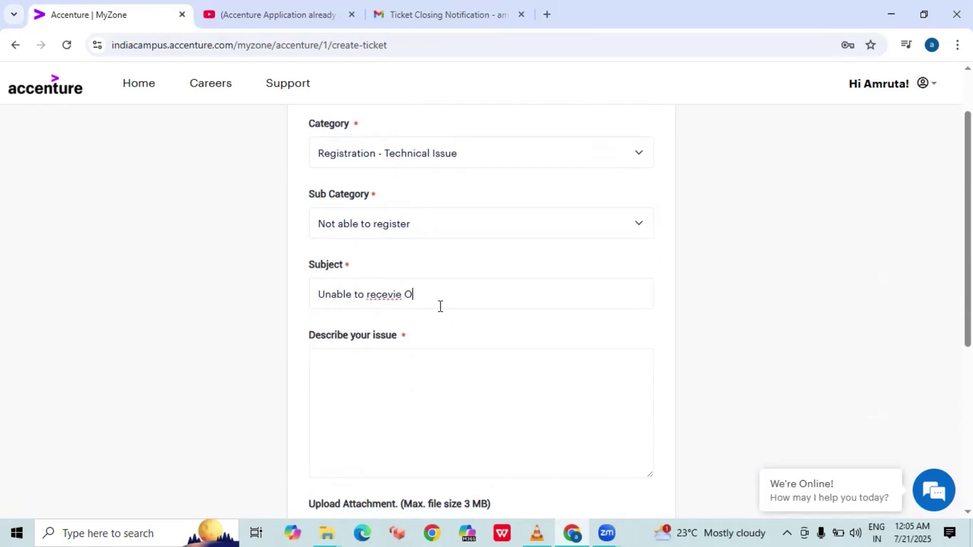
{"action": "type", "text": "TP "}
{"action": "type", "text": "on "}
{"action": "type", "text": "regi"}
{"action": "type", "text": "ster"}
{"action": "type", "text": "ed ema"}
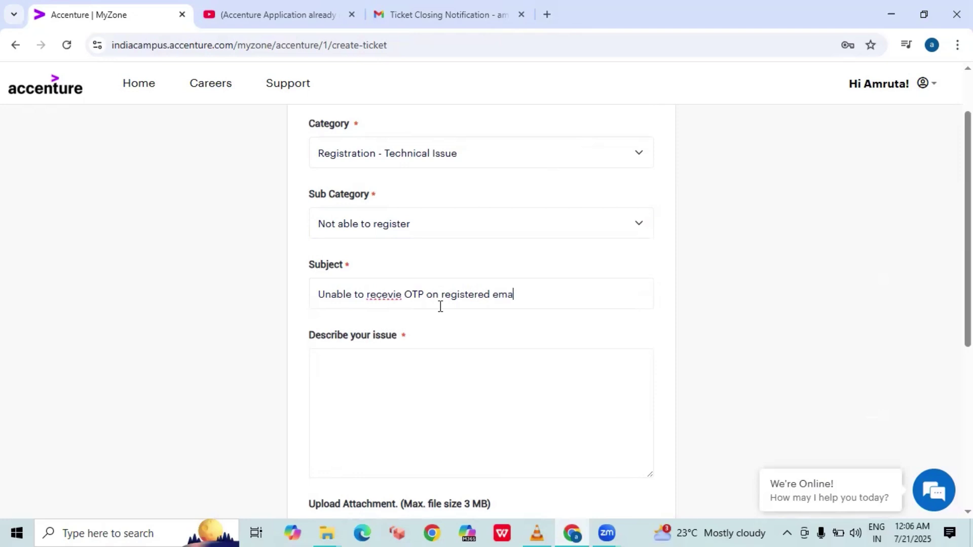
{"action": "type", "text": "il"}
Describe registering on the campus portal without receiving the OTP by mail, asking for help
{"action": "left_click", "coordinate": [339, 372]}
{"action": "type", "text": "H"}
{"action": "type", "text": "i team "}
{"action": "type", "text": "I a"}
{"action": "type", "text": "m tring"}
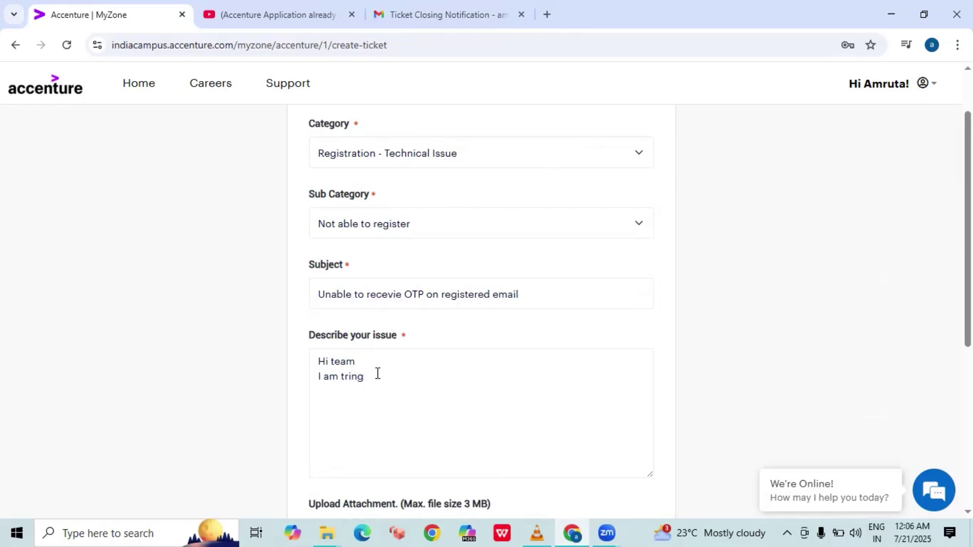
{"action": "key", "text": "BackSpace"}
{"action": "key", "text": "BackSpace"}
{"action": "key", "text": "BackSpace"}
{"action": "type", "text": "y"}
{"action": "type", "text": "ing to"}
{"action": "type", "text": " resi"}
{"action": "type", "text": "s"}
{"action": "key", "text": "BackSpace"}
{"action": "type", "text": "i"}
{"action": "type", "text": "gster "}
{"action": "type", "text": "on the a"}
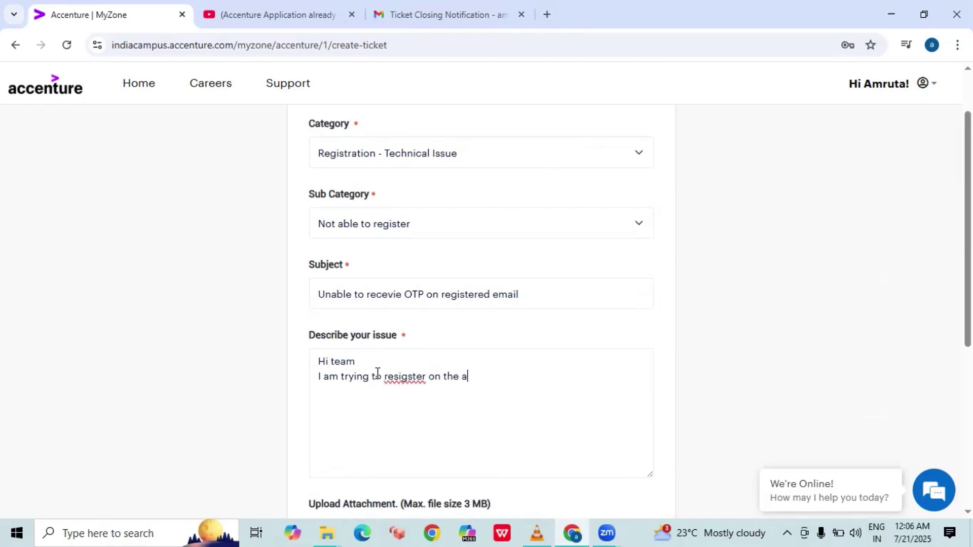
{"action": "type", "text": "ccenture"}
{"action": "type", "text": " campur "}
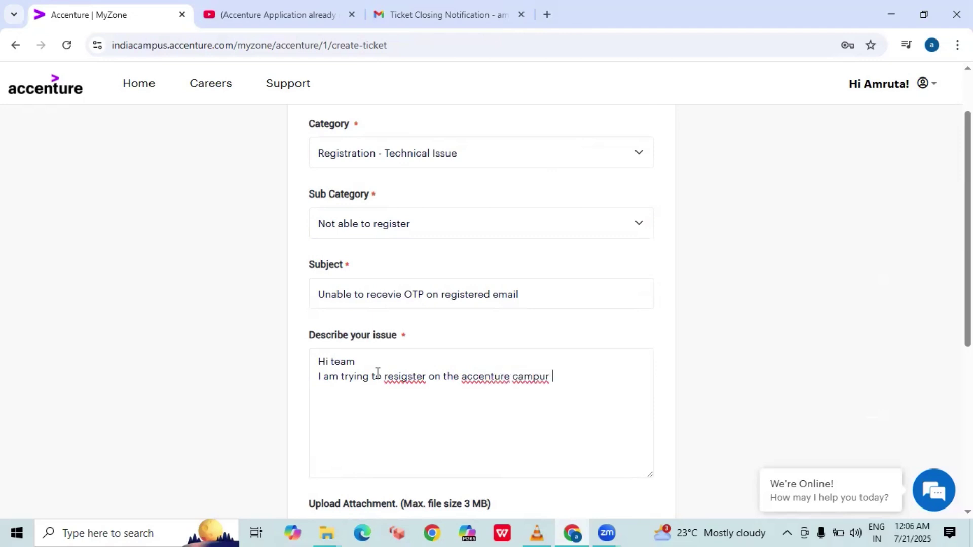
{"action": "type", "text": "portal "}
{"action": "type", "text": "but "}
{"action": "type", "text": "I am no"}
{"action": "type", "text": "t"}
{"action": "type", "text": " recei"}
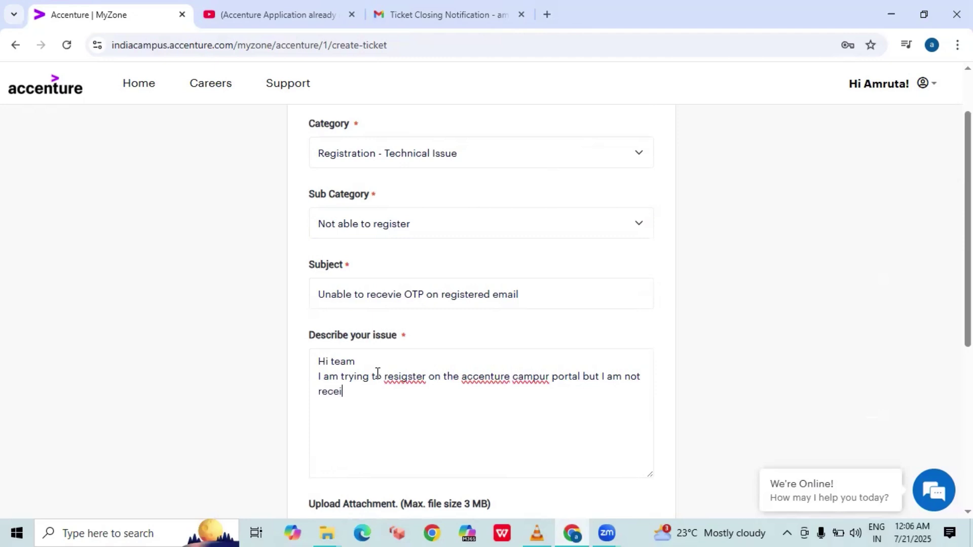
{"action": "type", "text": "ving"}
{"action": "type", "text": " the OP"}
{"action": "type", "text": "T on m"}
{"action": "type", "text": "y g"}
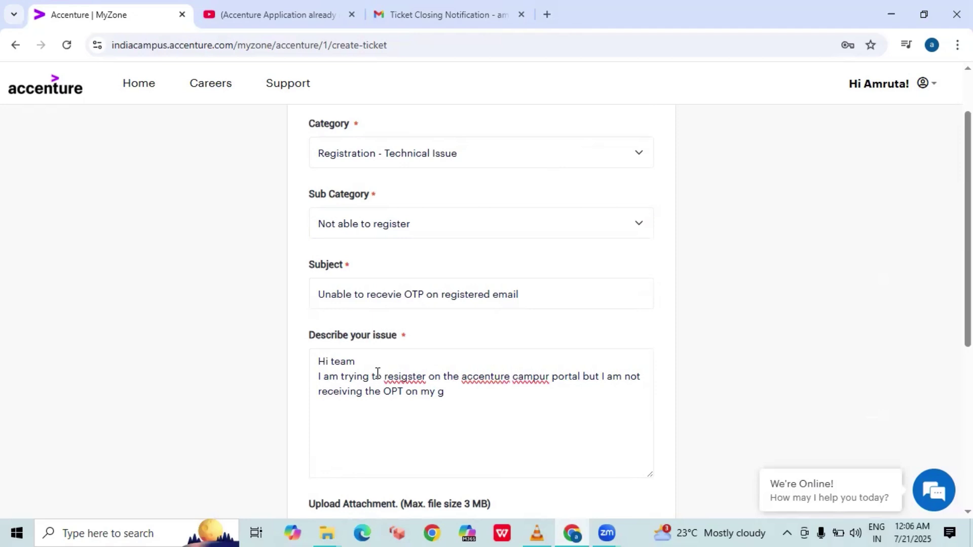
{"action": "key", "text": "BackSpace"}
{"action": "type", "text": "mail id "}
{"action": "type", "text": "in"}
{"action": "key", "text": "BackSpace"}
{"action": "key", "text": "BackSpace"}
{"action": "type", "text": "ki"}
{"action": "type", "text": "ndly "}
{"action": "type", "text": "help"}
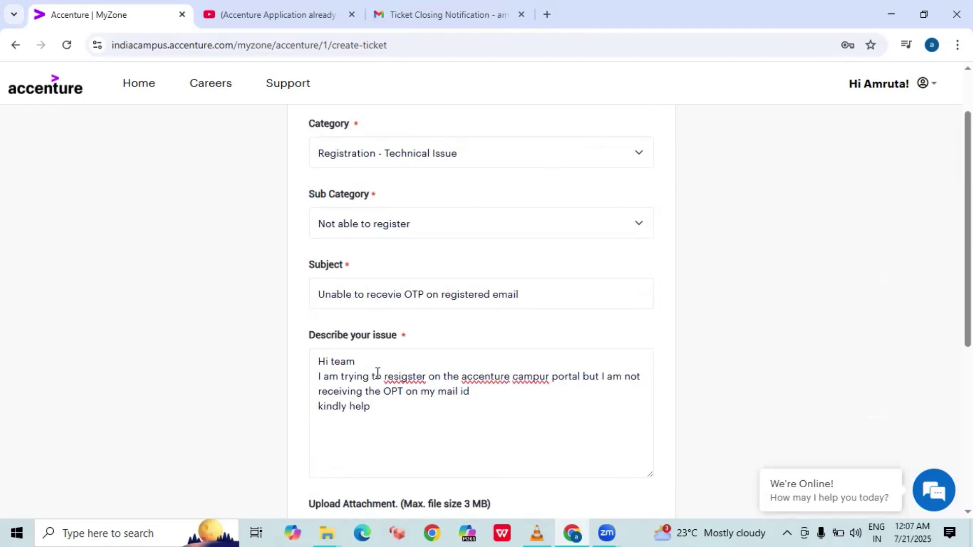
{"action": "type", "text": " me with "}
{"action": "type", "text": "thi "}
{"action": "type", "text": "s issue."}
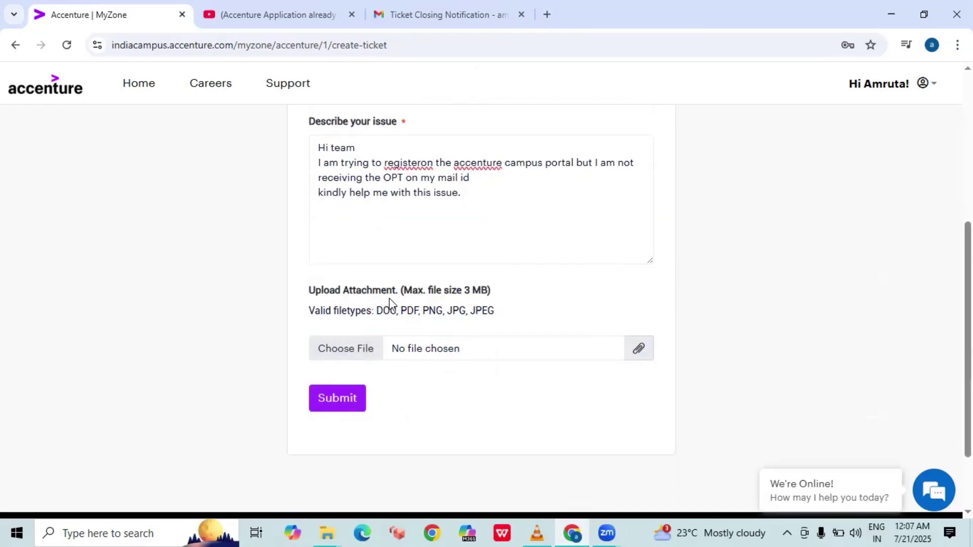
Attach 1731167817559.jpeg from the Downloads folder to the ticket
{"action": "left_click", "coordinate": [636, 353]}
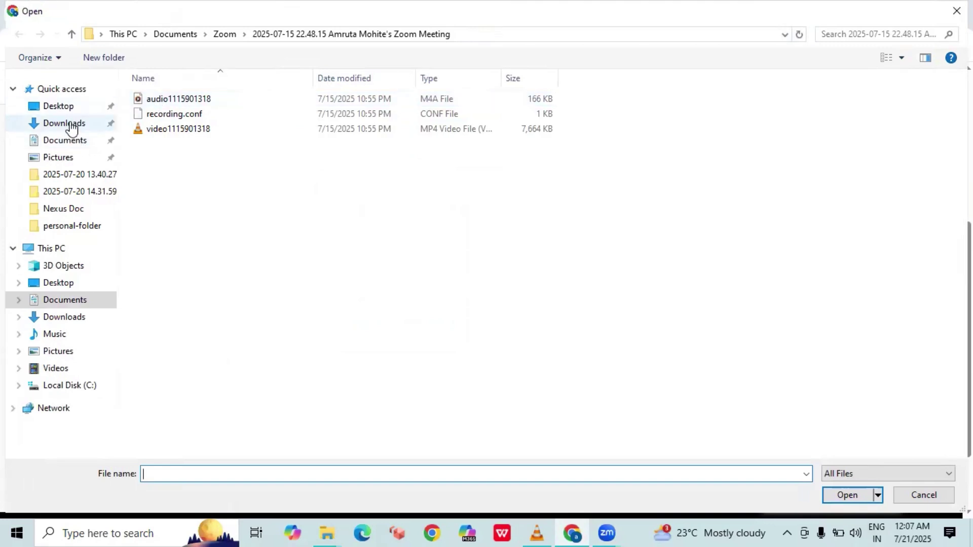
{"action": "left_click", "coordinate": [71, 125]}
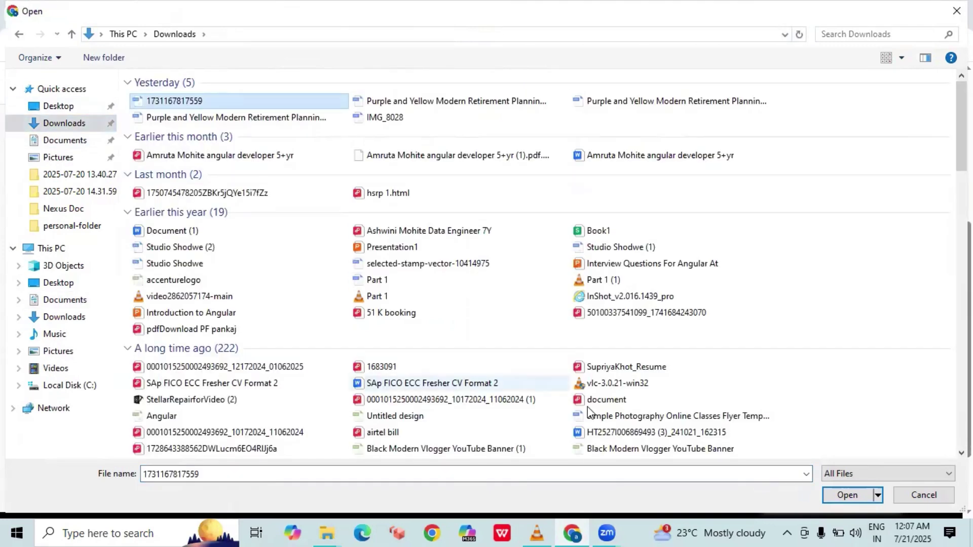
{"action": "left_click", "coordinate": [856, 495]}
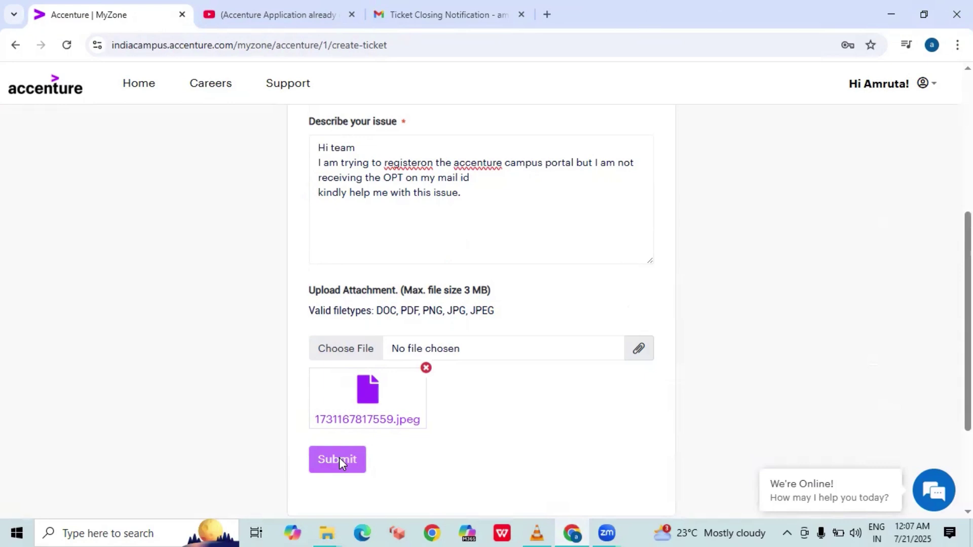
Submit the ticket and scroll up to find it listed as Open
{"action": "left_click", "coordinate": [339, 457]}
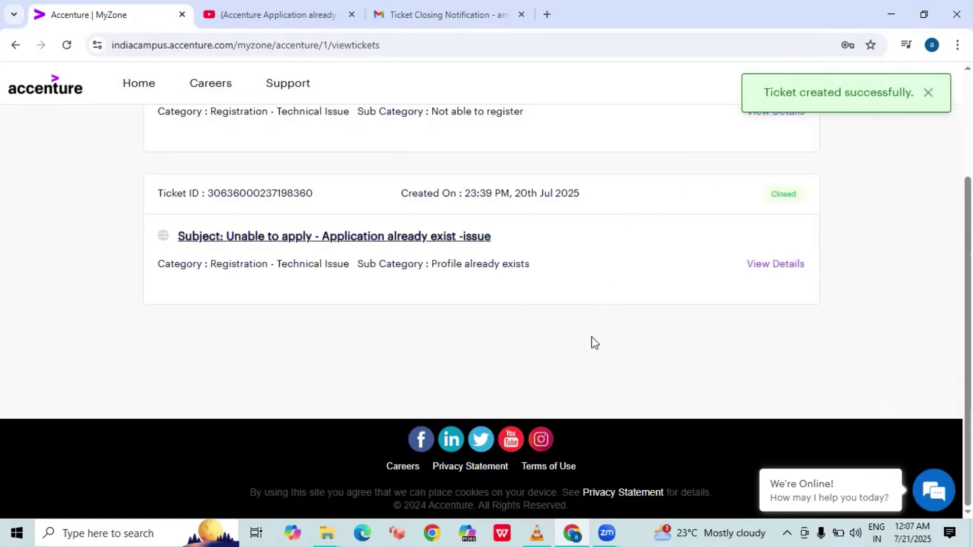
{"action": "scroll", "coordinate": [582, 362], "scroll_direction": "up", "scroll_amount": 3}
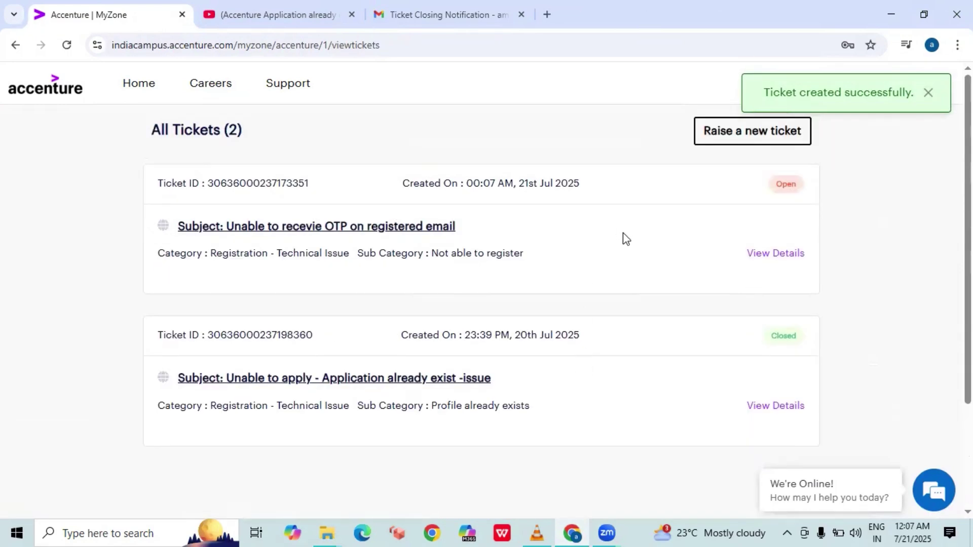